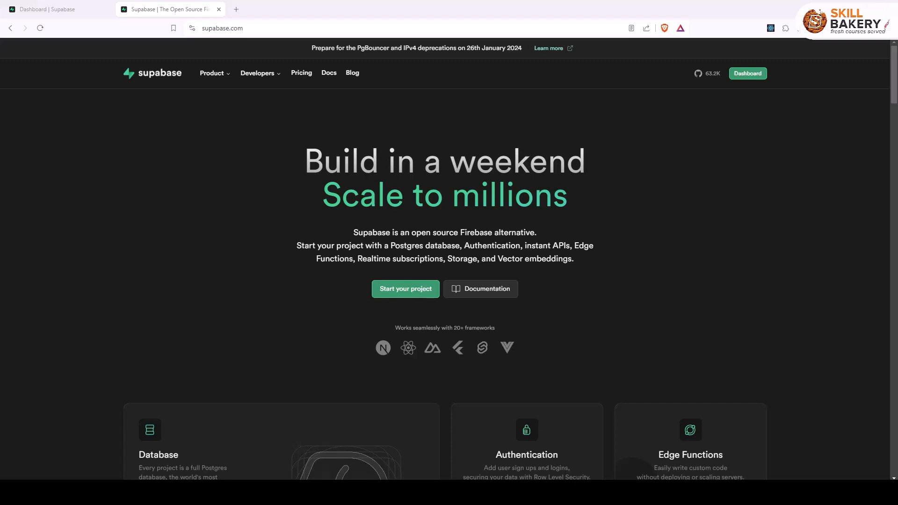
Switch from the Supabase homepage to the already open dashboard showing the projects list.
left_click(236, 28)
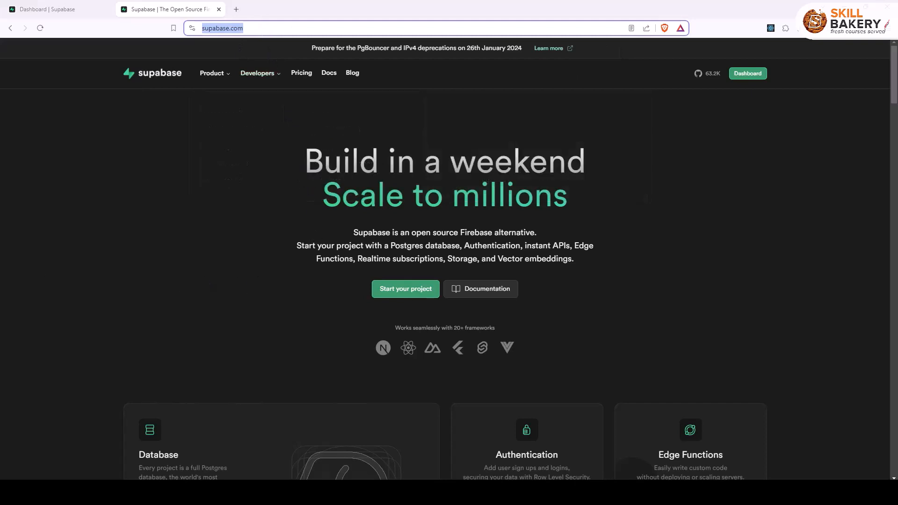
key("Escape")
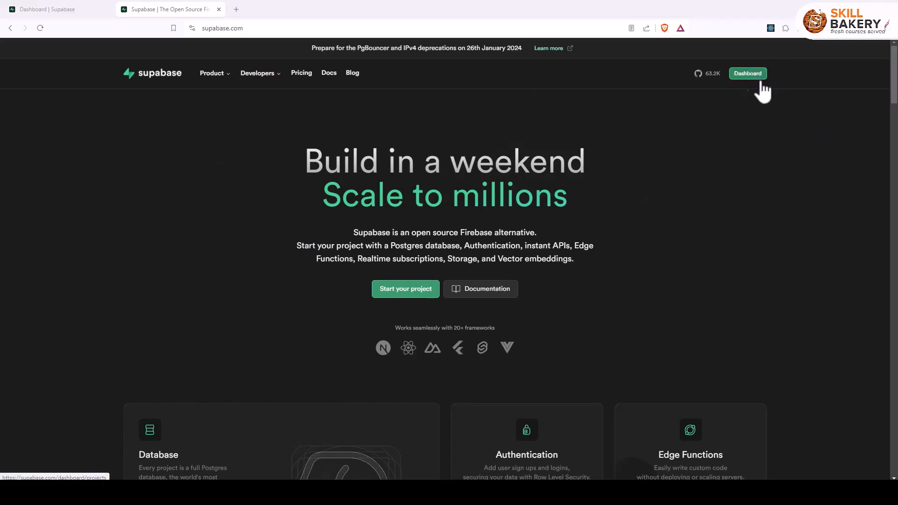
left_click(28, 9)
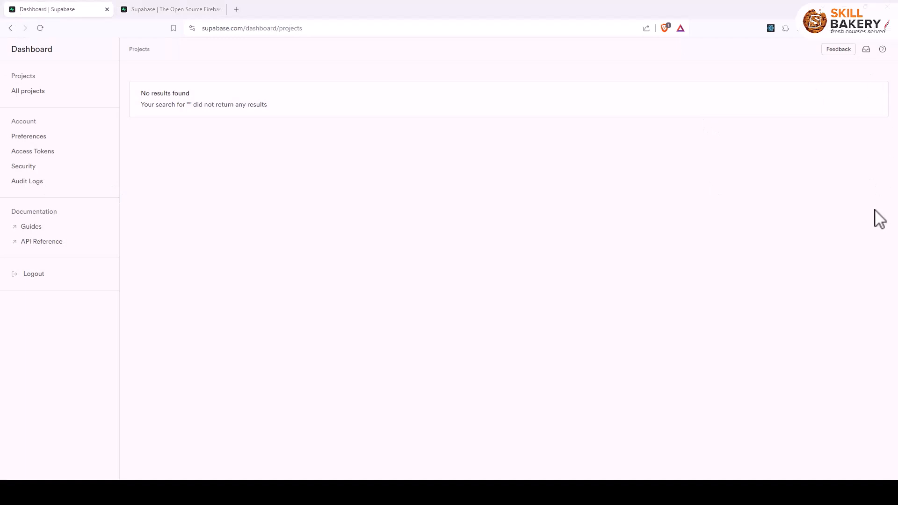
View the general settings of skillbakery's Org and return to the list of all projects.
left_click(26, 275)
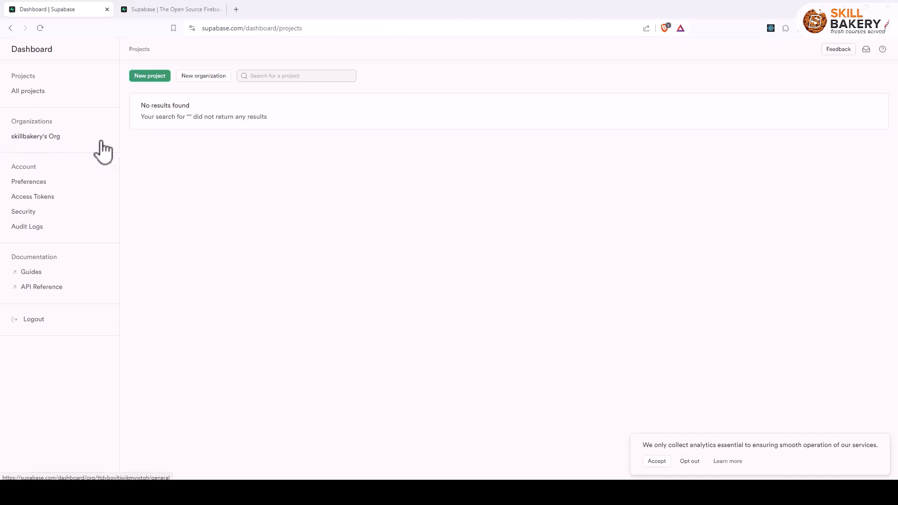
left_click(34, 149)
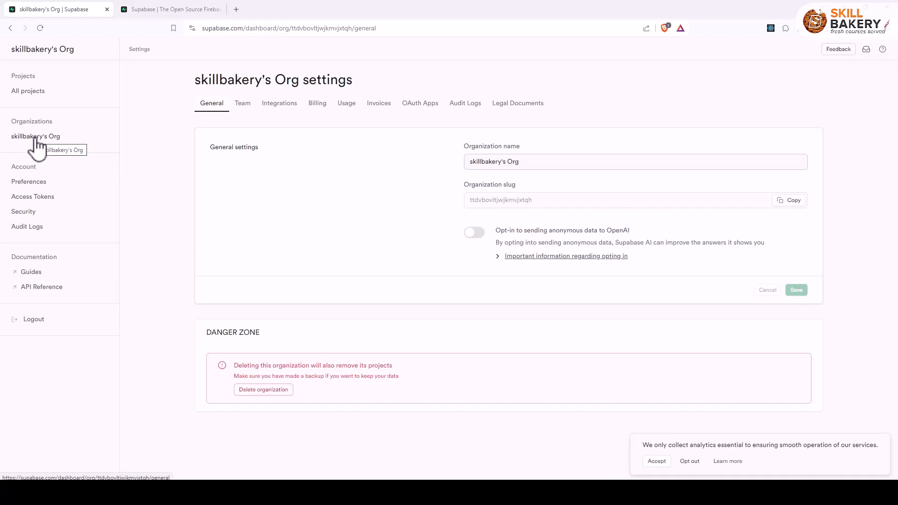
left_click(31, 93)
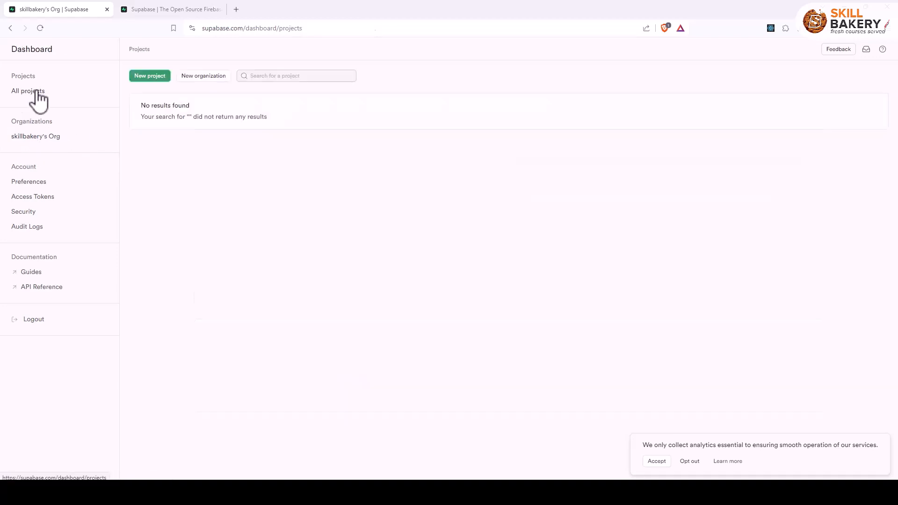
Create a new project named Backend SaaS in skillbakery's Org with a database password and the West US (North California) region.
left_click(140, 78)
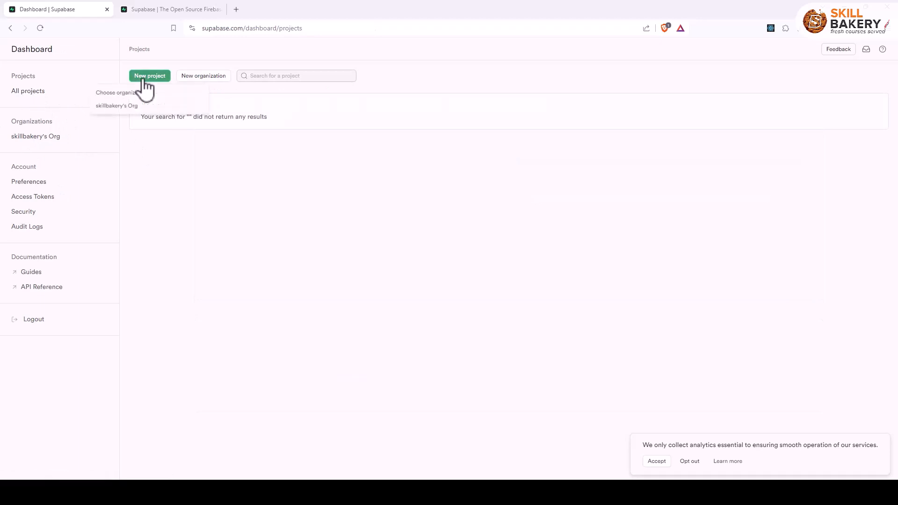
left_click(108, 106)
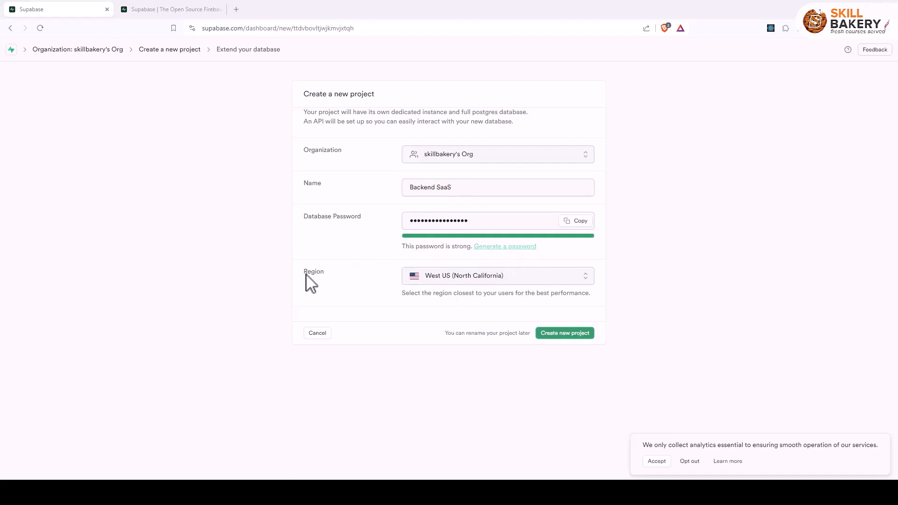
left_click(434, 279)
scroll(523, 376, "down", 3)
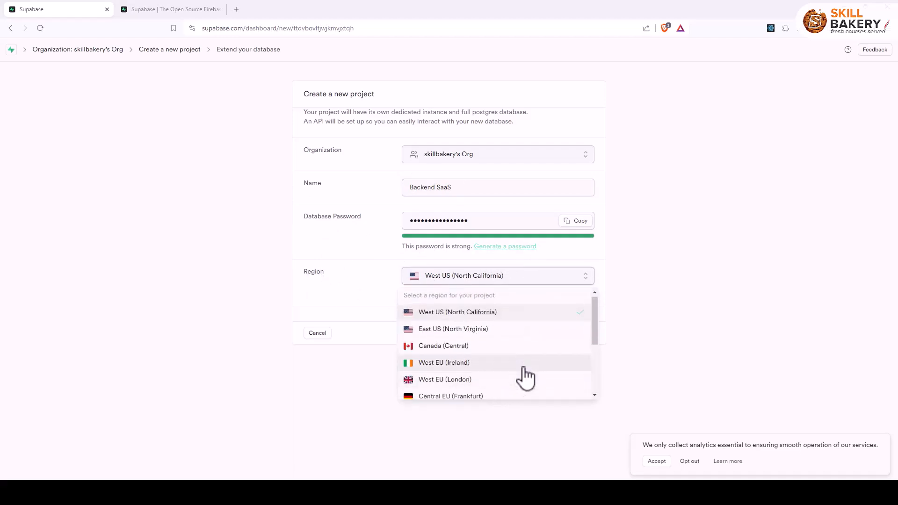
scroll(525, 377, "down", 2)
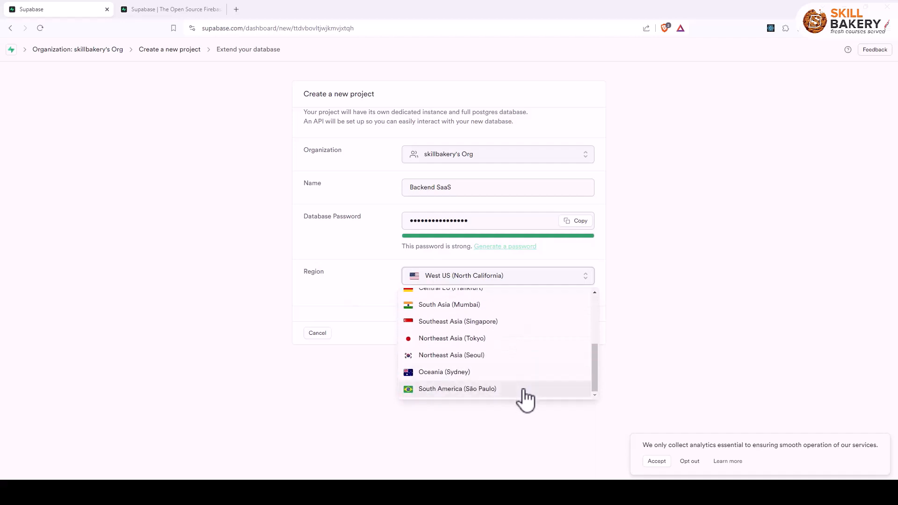
scroll(495, 370, "up", 3)
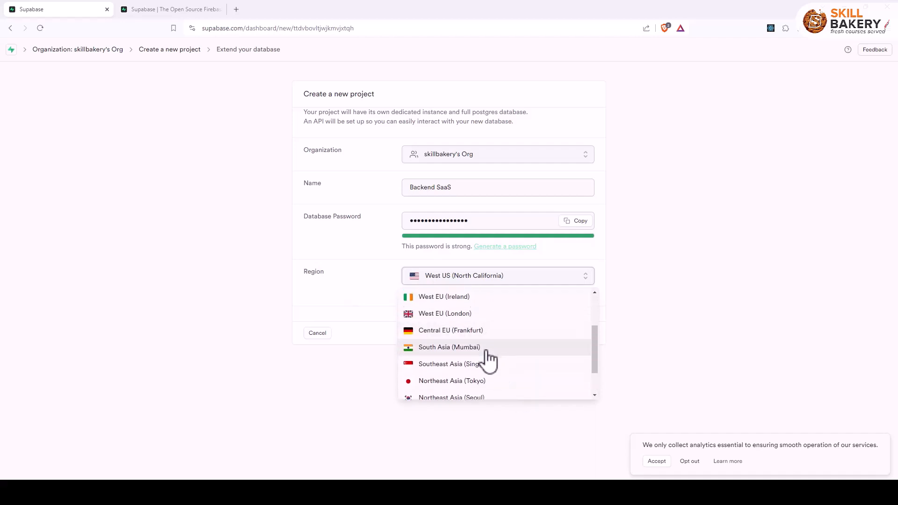
scroll(486, 346, "up", 2)
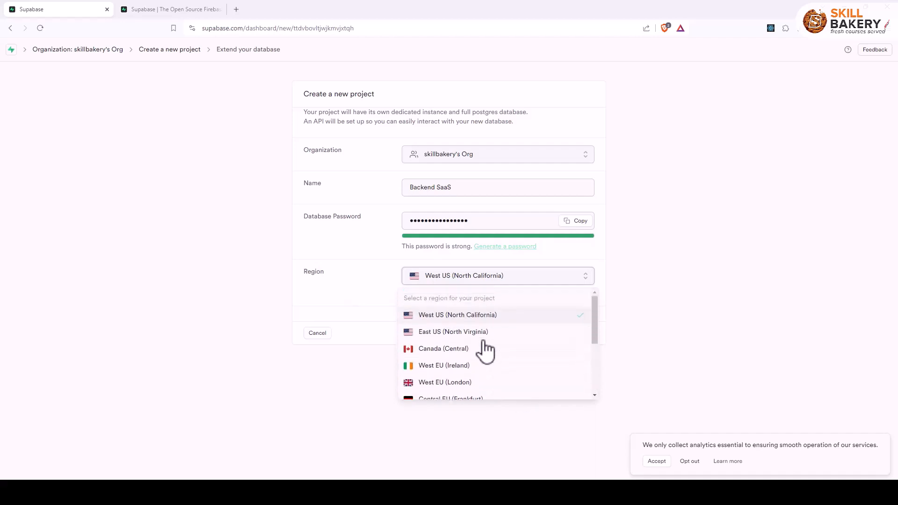
left_click(497, 283)
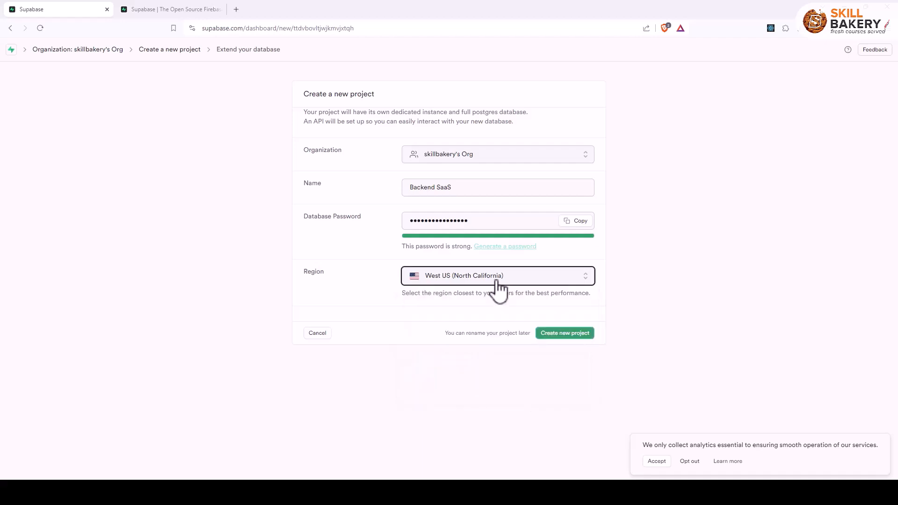
left_click(571, 335)
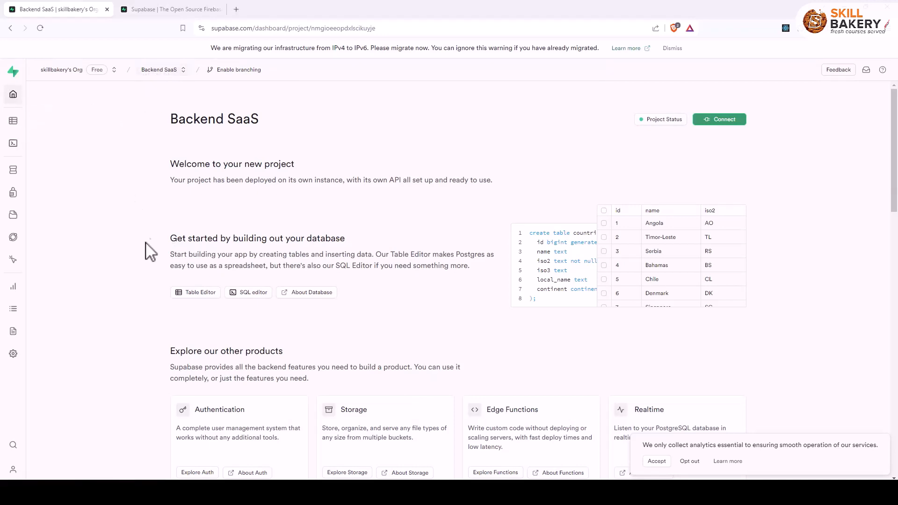
Start a new table named lesson in the public schema with the description "Stores Lesson Info".
scroll(149, 253, "down", 4)
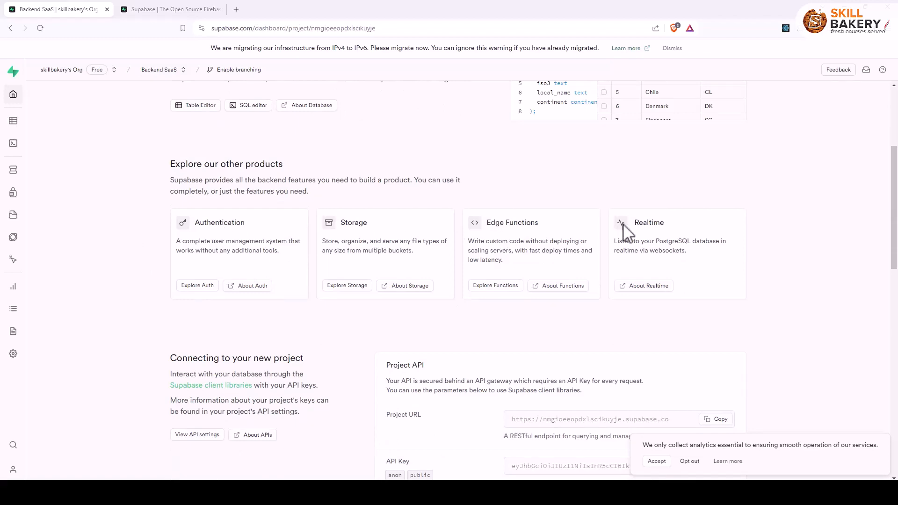
scroll(132, 367, "up", 3)
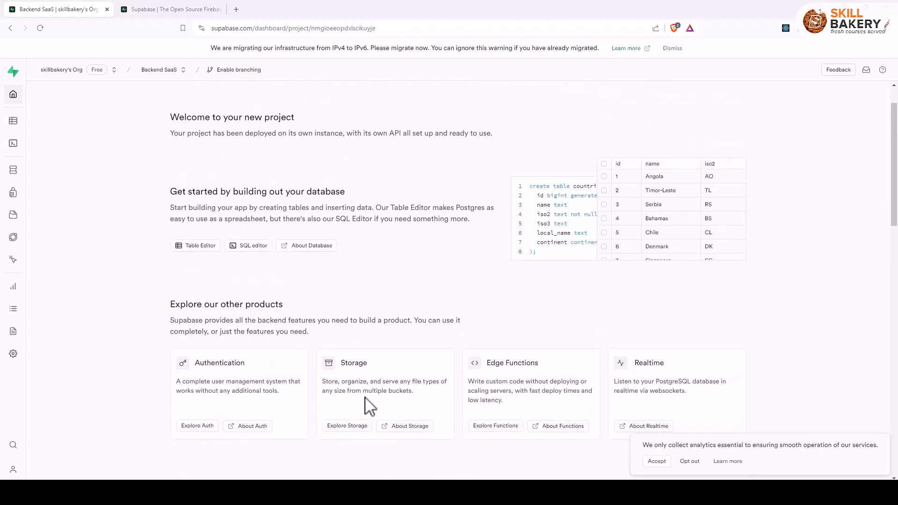
left_click(14, 132)
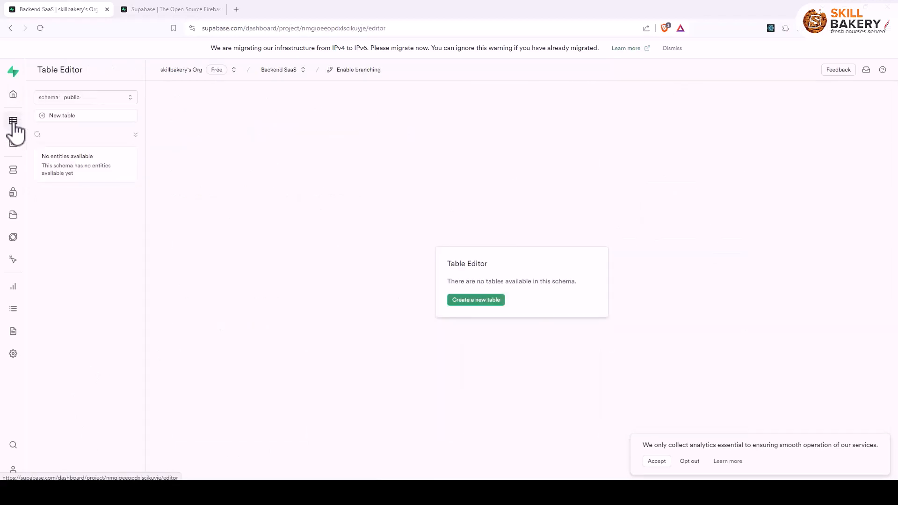
left_click(468, 301)
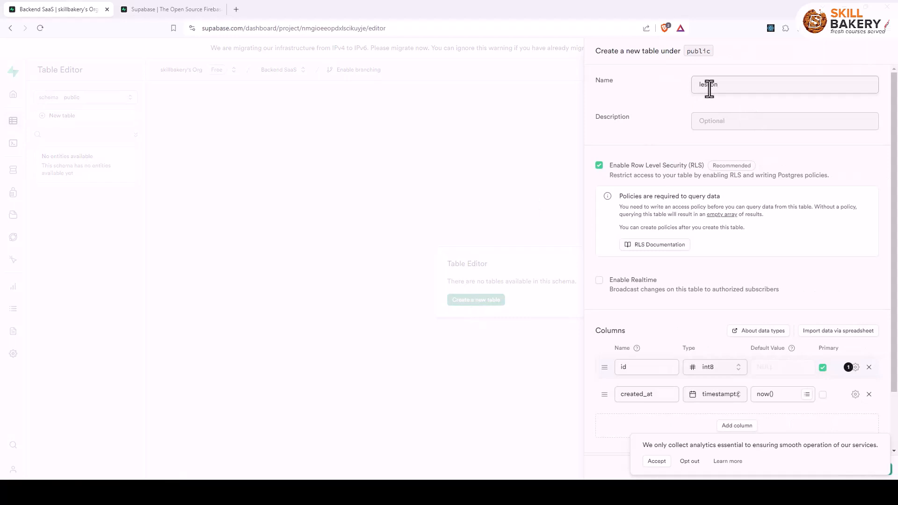
left_click(721, 121)
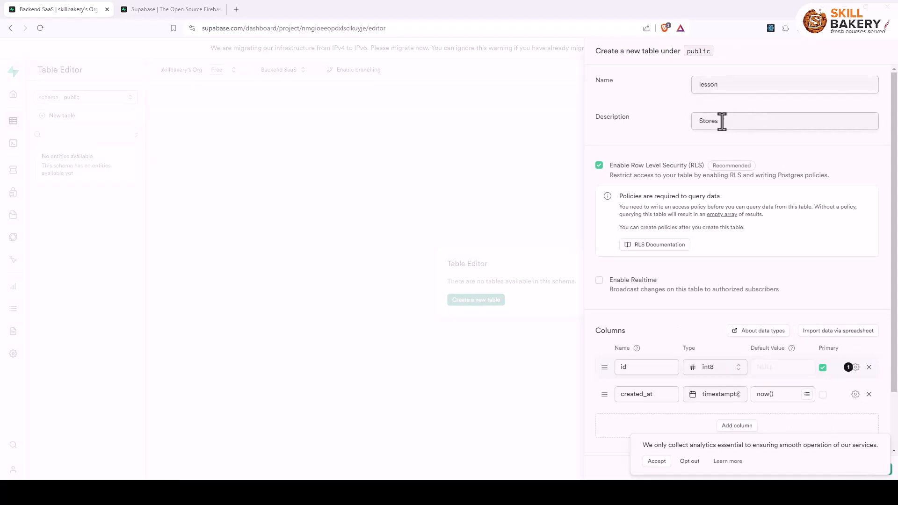
type("Stores Lesson Info")
Add a column named title of type text to the new lesson table.
scroll(693, 301, "down", 2)
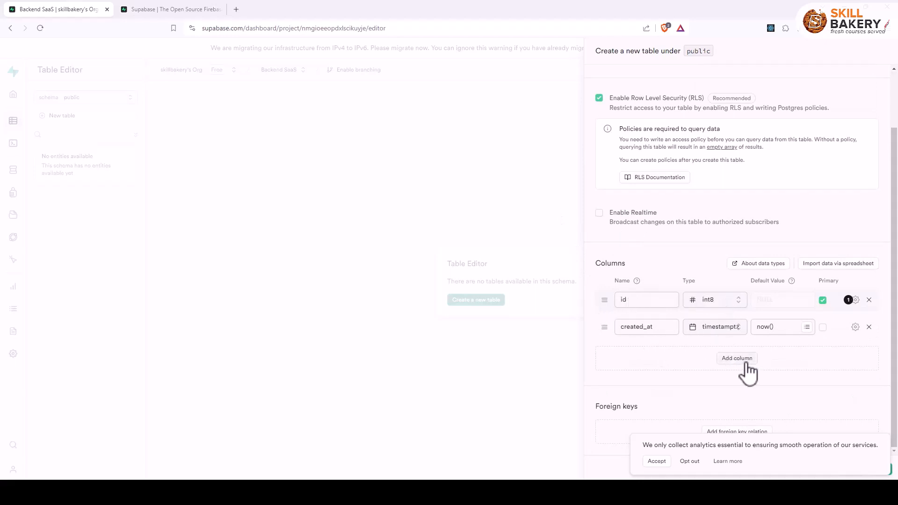
left_click(744, 360)
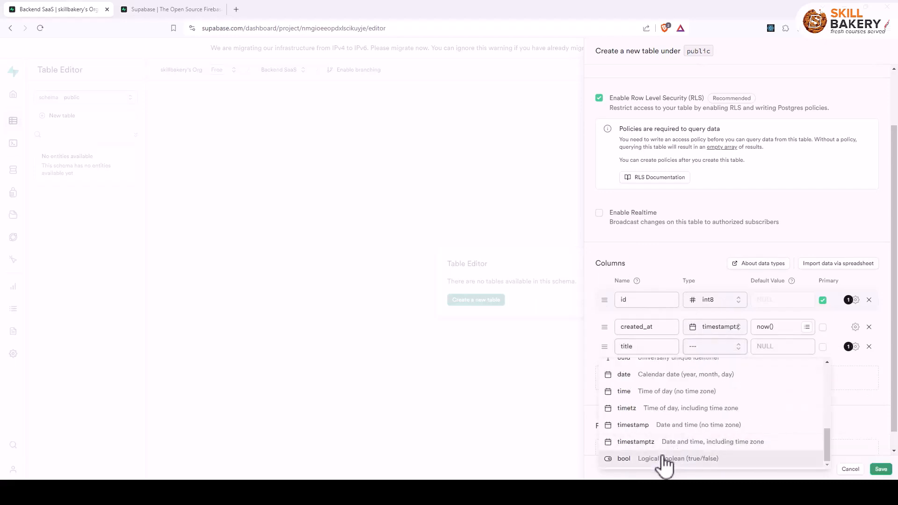
scroll(662, 463, "up", 3)
left_click(653, 369)
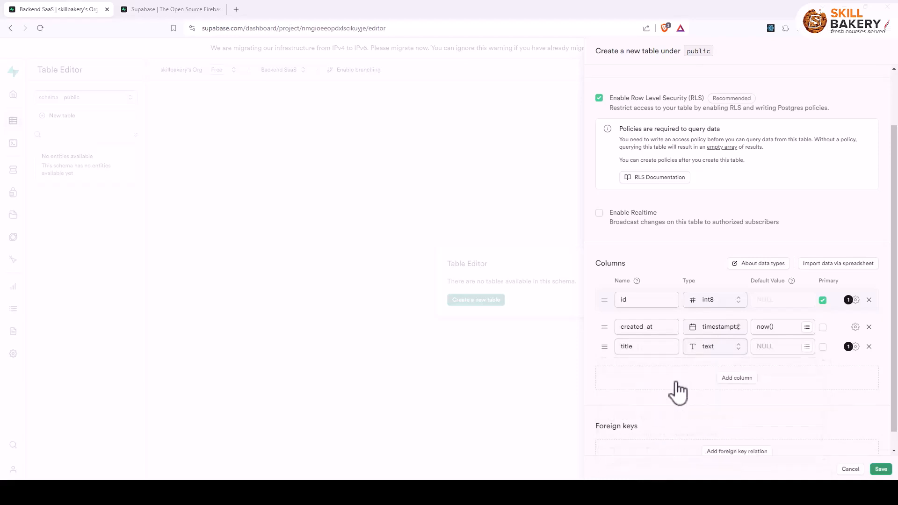
Add a column named description of type text and save the lesson table.
left_click(737, 378)
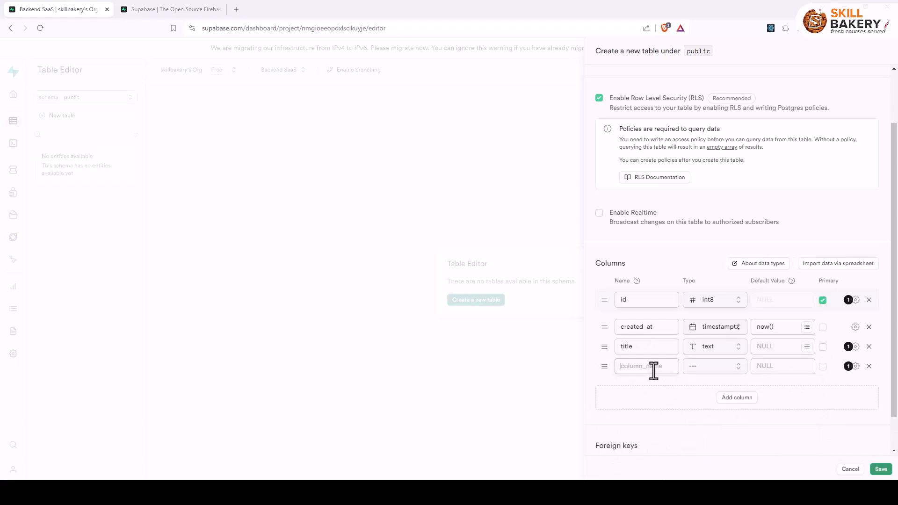
left_click(725, 368)
scroll(655, 318, "down", 5)
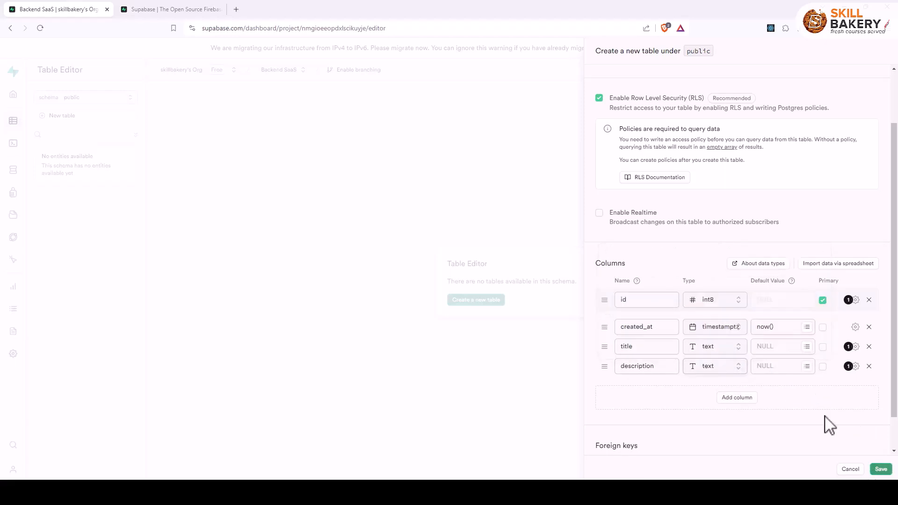
scroll(821, 410, "down", 2)
left_click(879, 469)
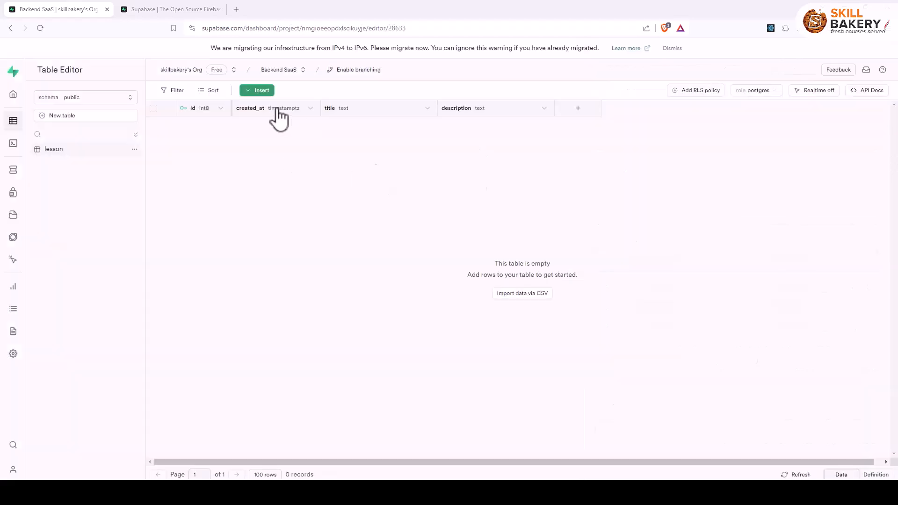
Start a new row in the lesson table with created_at set to 02/21/2024 07:37:51 PM, the current date and time.
left_click(255, 90)
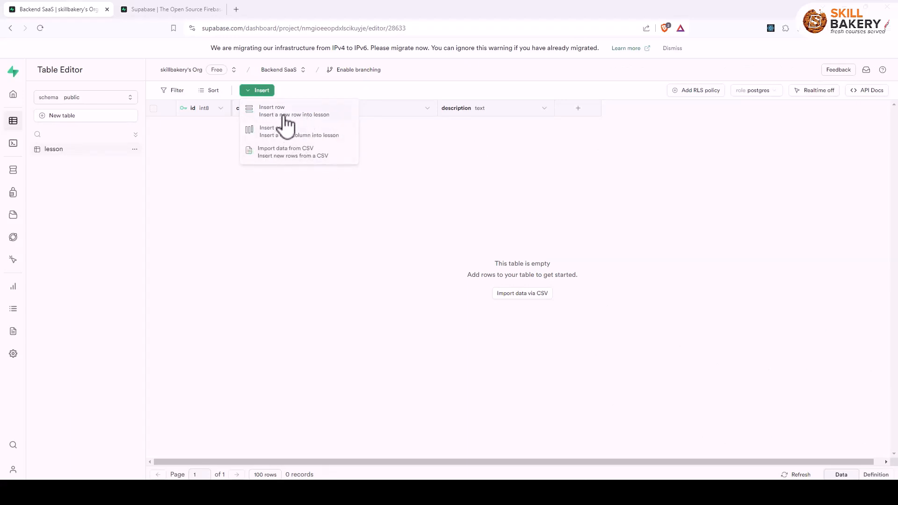
left_click(287, 121)
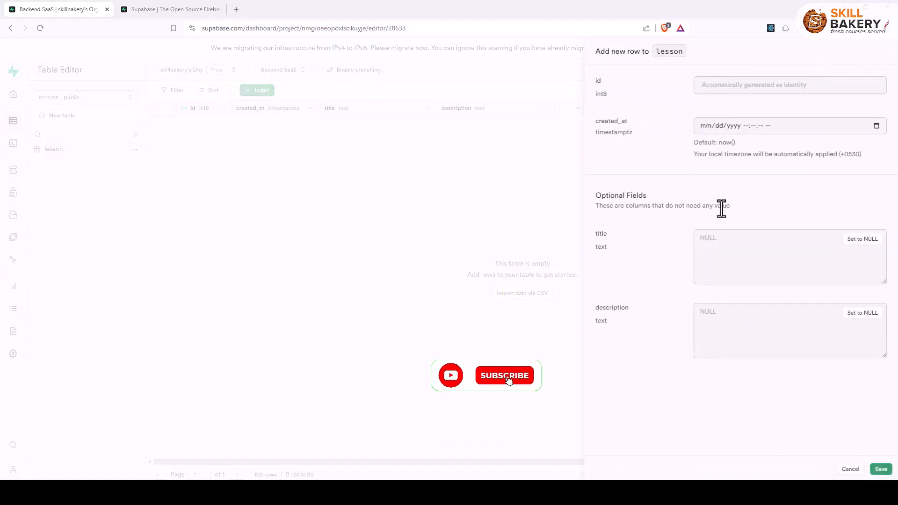
left_click(877, 126)
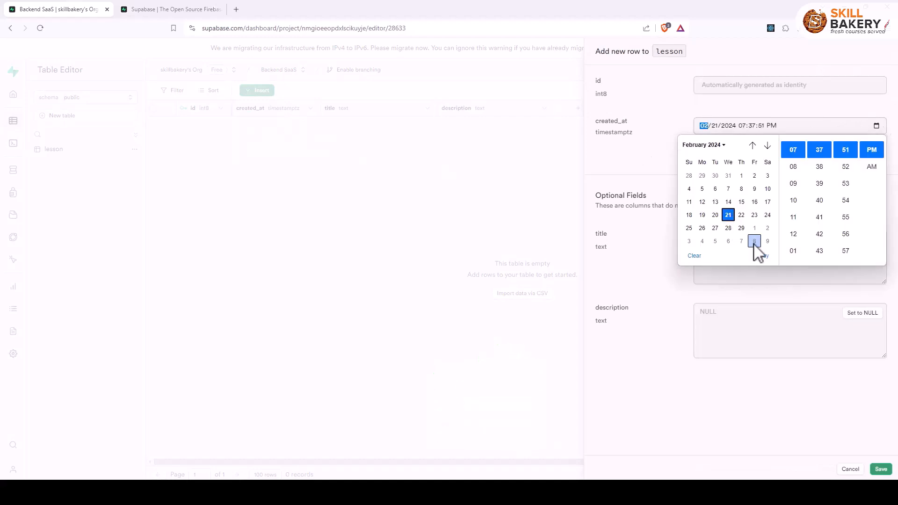
left_click(762, 255)
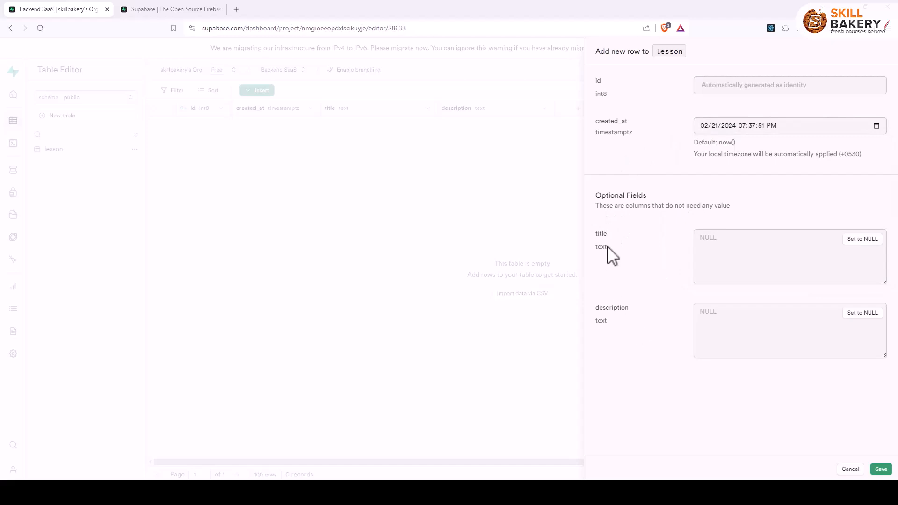
Fill in the title "Learning Supabase" and the description "Learning how to create a table", and save the row.
left_click(739, 260)
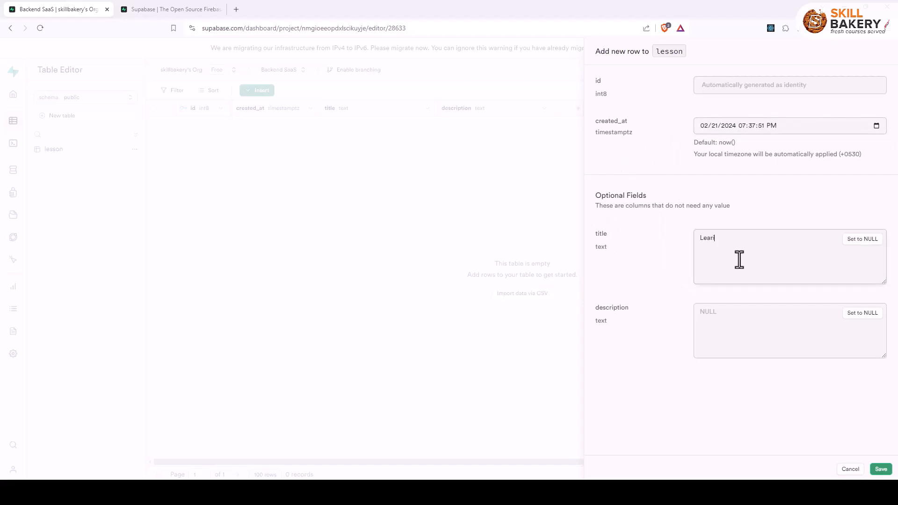
type("Learning Supabase")
left_click(774, 348)
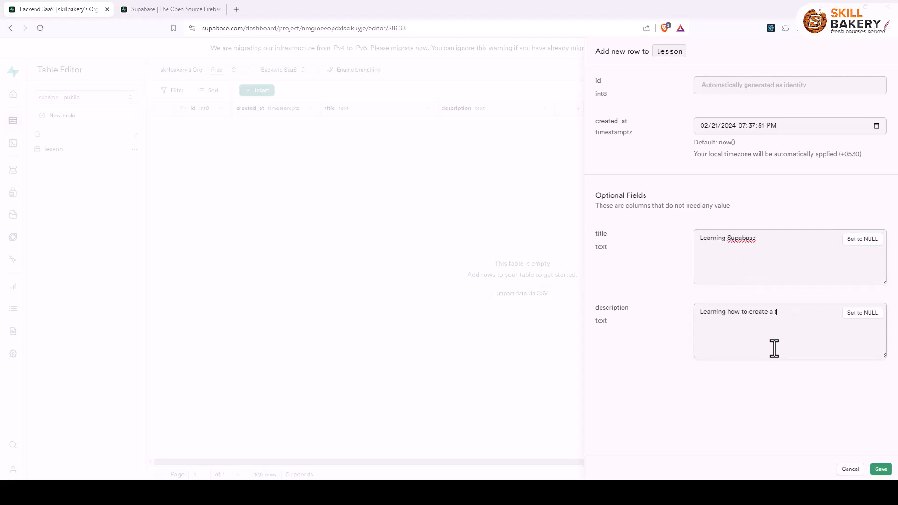
left_click(884, 470)
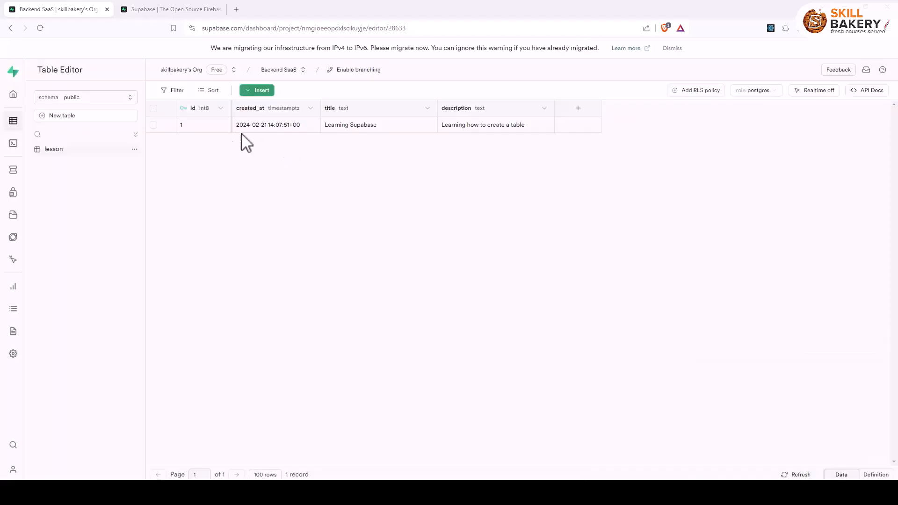